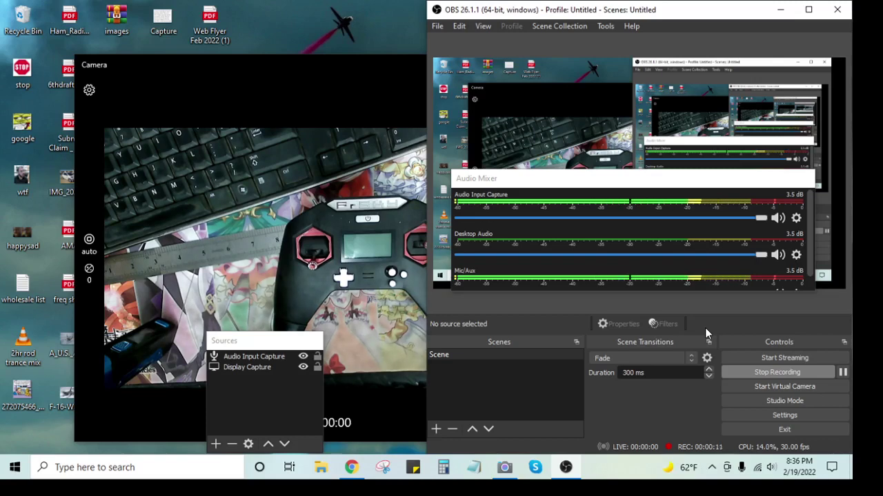
- Minimize the OBS window and reposition the Camera window on the desktop
left_click(781, 12)
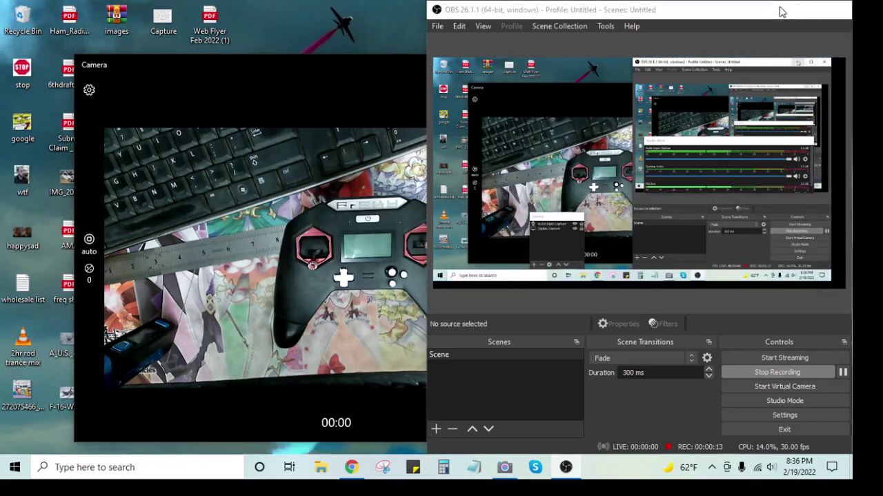
left_click(783, 10)
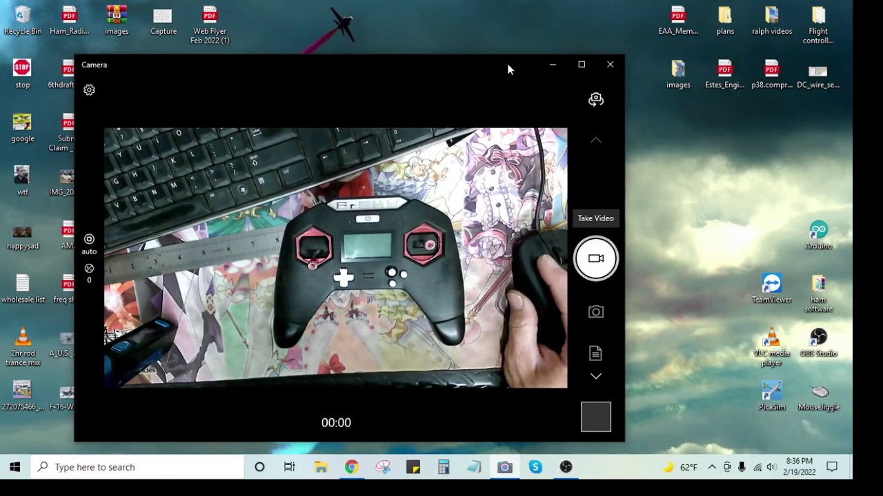
left_click_drag(508, 69, 576, 50)
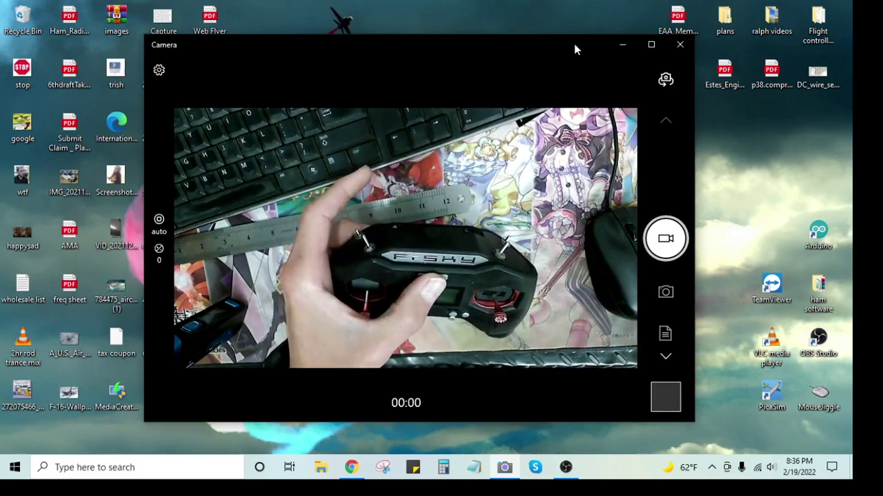
- Search Windows for "com" and launch the OpenTX Companion 2.3 app
left_click(137, 467)
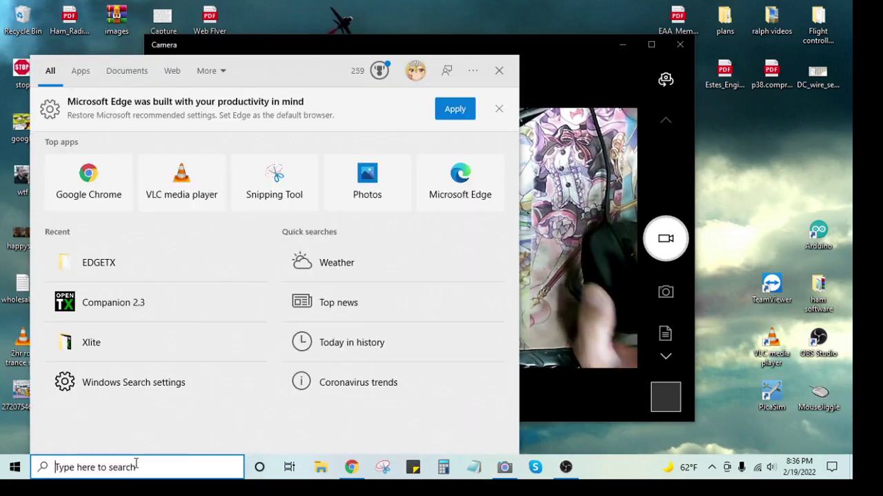
type("com")
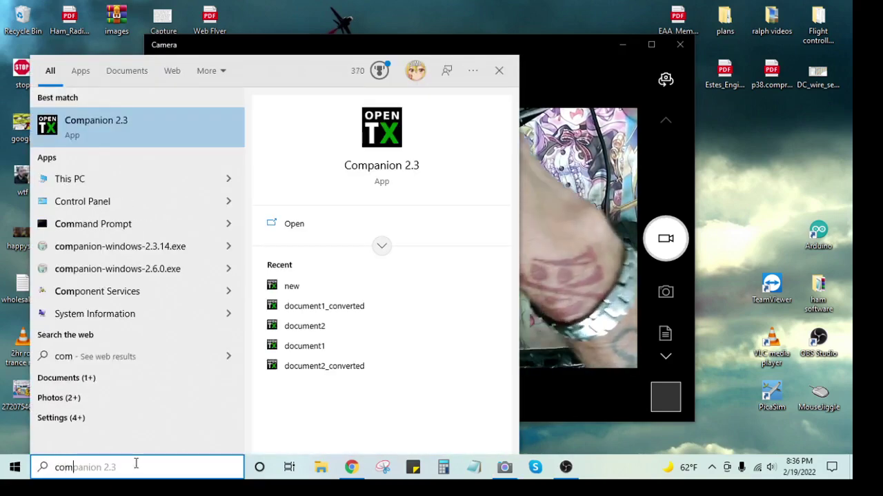
key("Return")
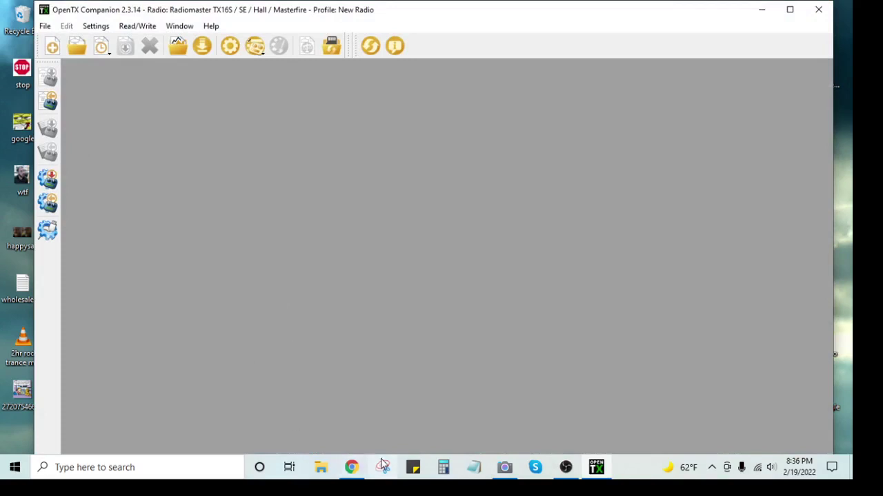
- Check the connected transmitter in the Camera app, close the USB Drive (E:) folder window and return to OpenTX Companion
left_click(504, 468)
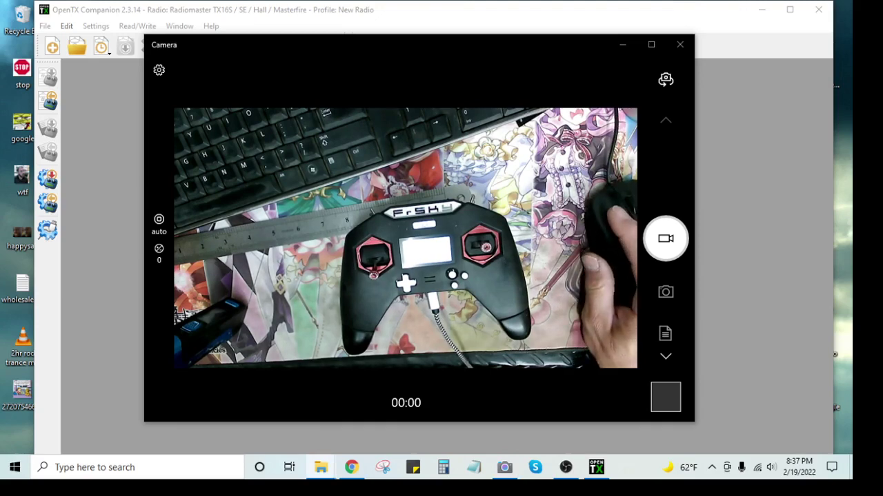
left_click(321, 467)
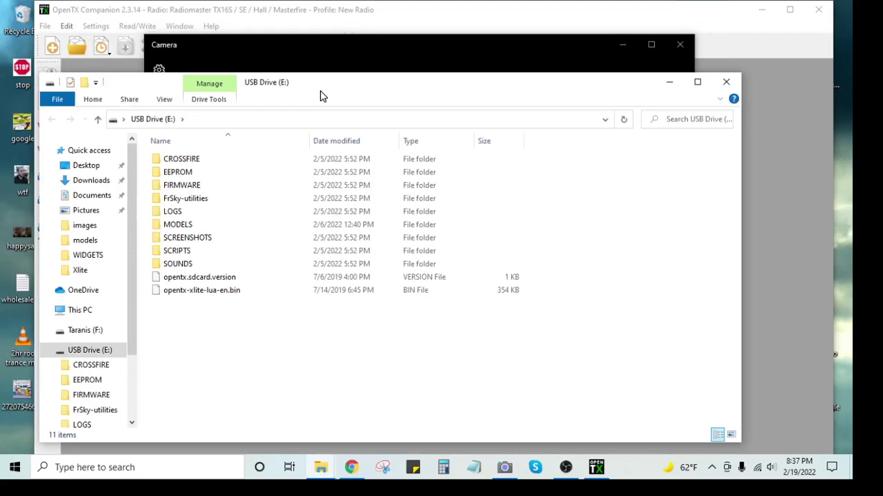
key("alt+F4")
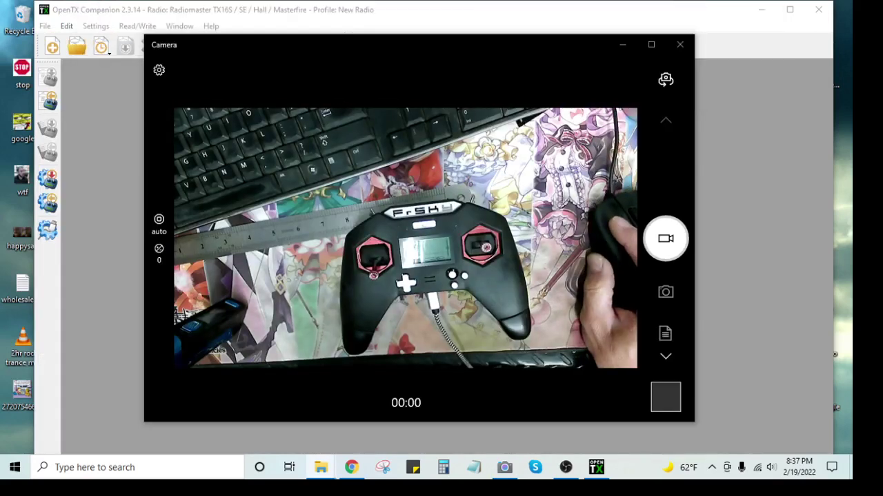
left_click(232, 17)
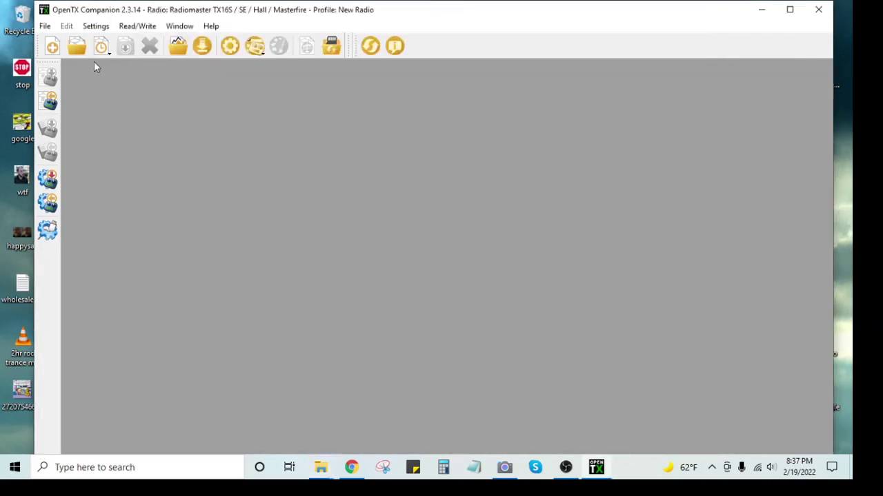
- Try to read the models and settings from the radio with the New Radio profile active
left_click(128, 27)
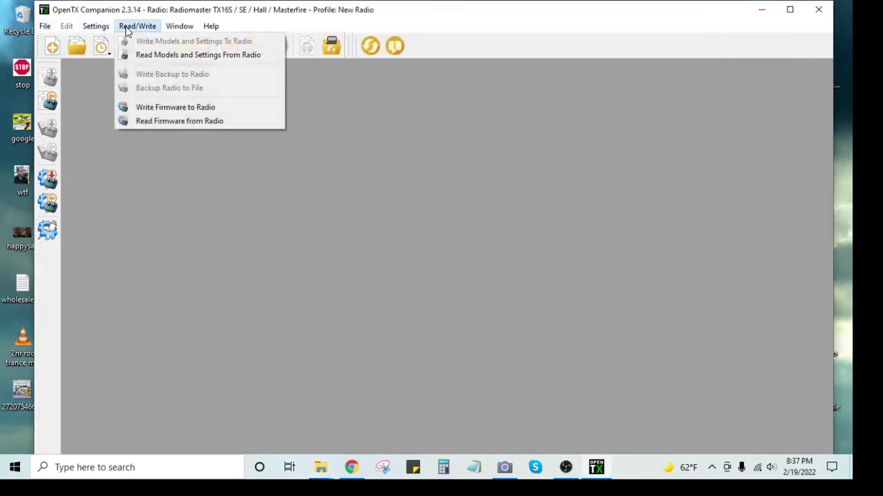
left_click(173, 58)
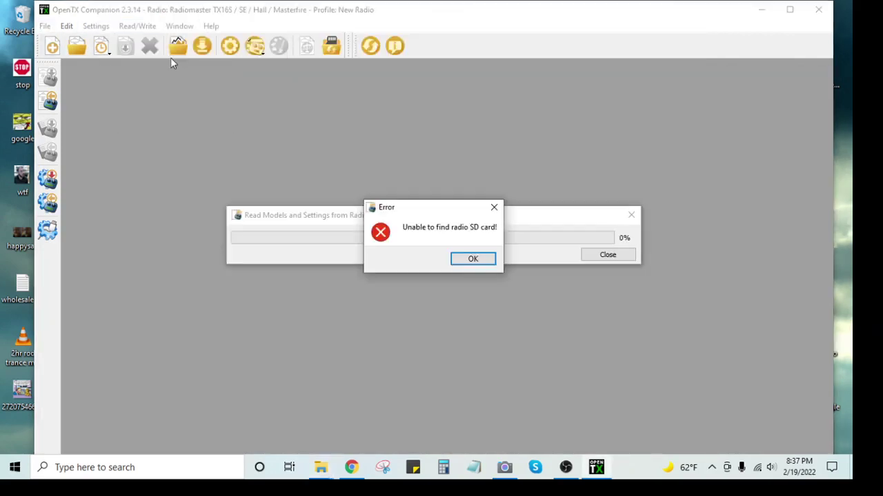
left_click(482, 263)
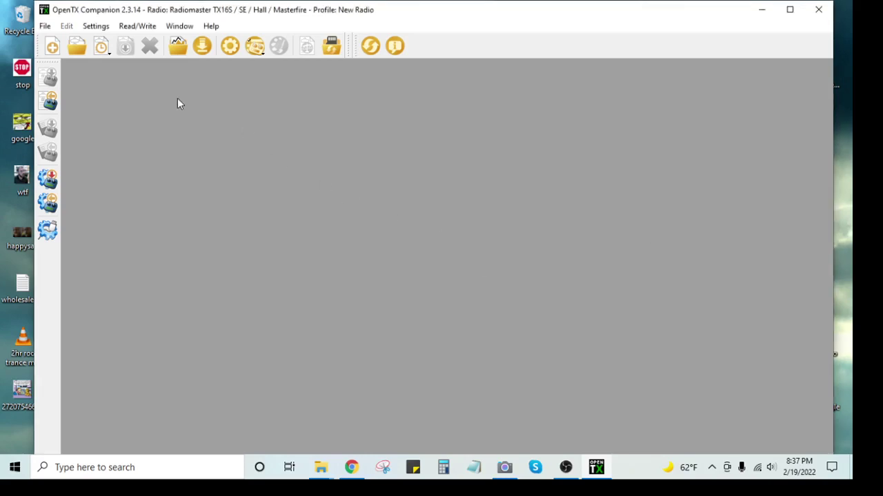
- Switch the active radio profile to xlite1
left_click(104, 30)
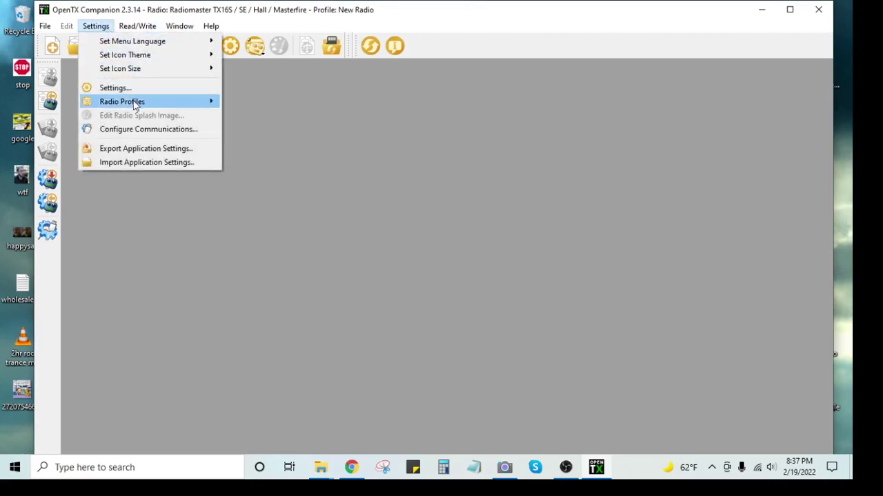
mouse_move(131, 102)
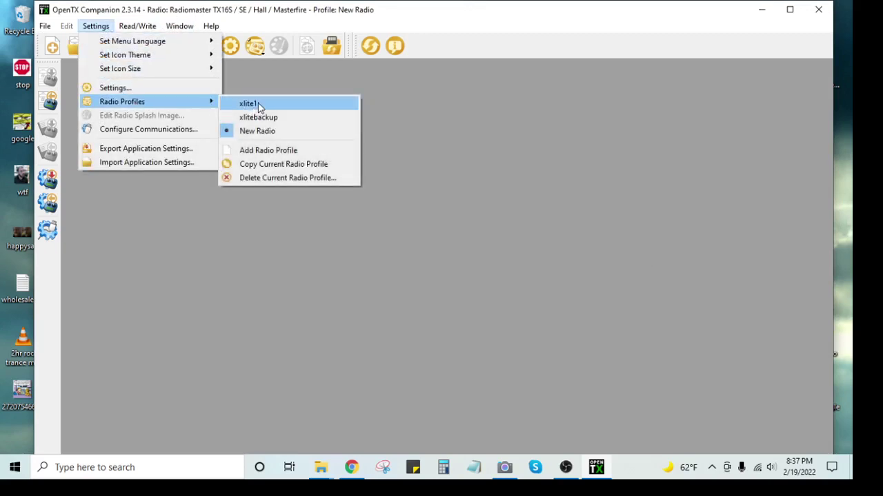
left_click(248, 104)
- Read the models and settings from the connected radio and accept their conversion to the Taranis X9D+ radio type
left_click(152, 32)
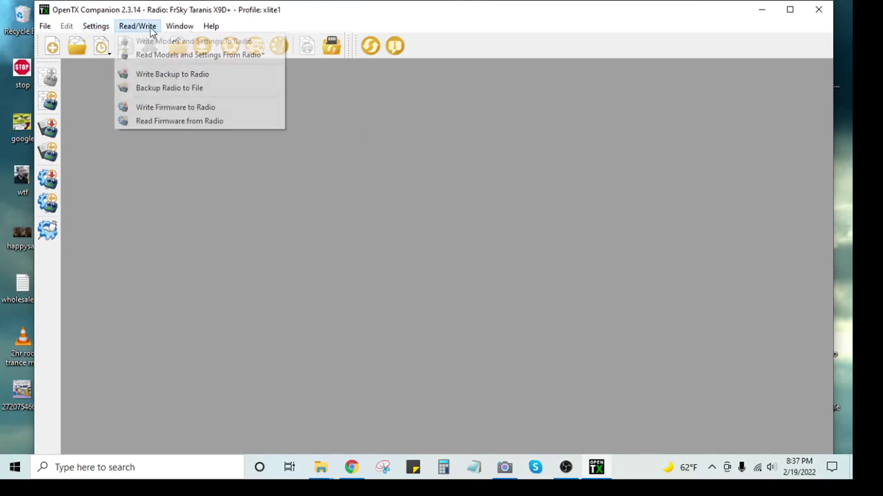
left_click(174, 58)
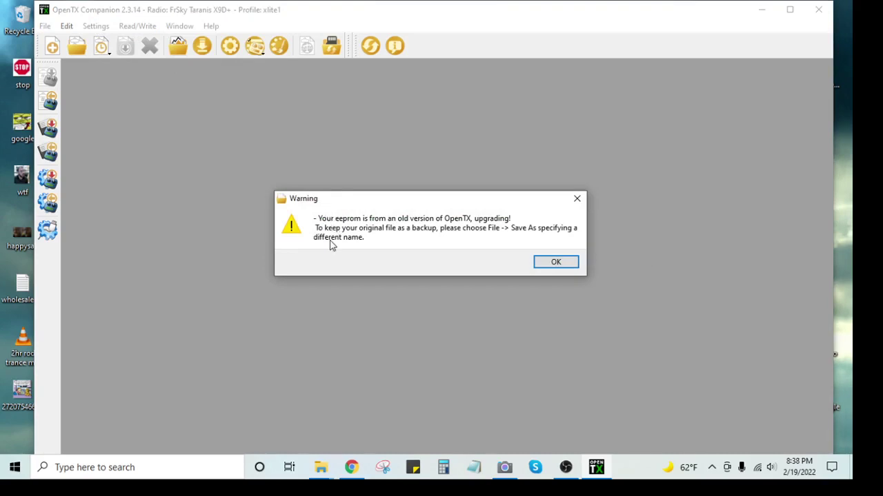
left_click(554, 262)
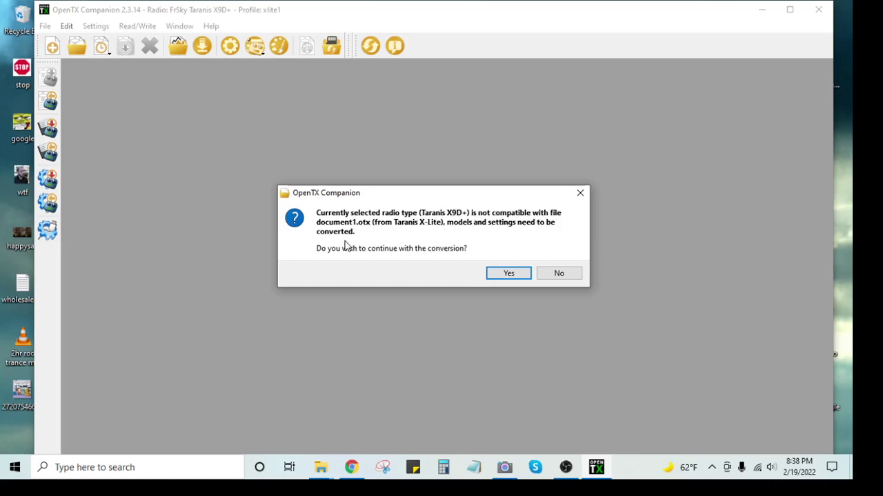
left_click(508, 274)
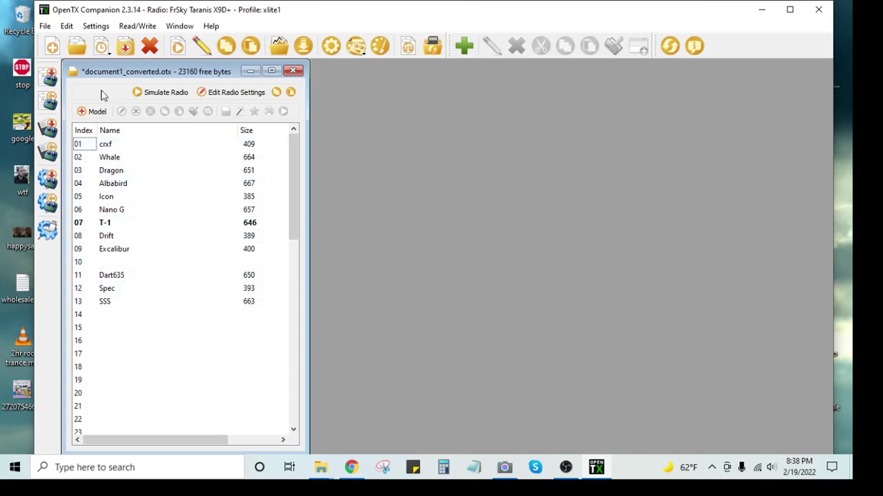
- Save the model file as document1_converted in OTX format in the desktop's models folder
left_click(45, 26)
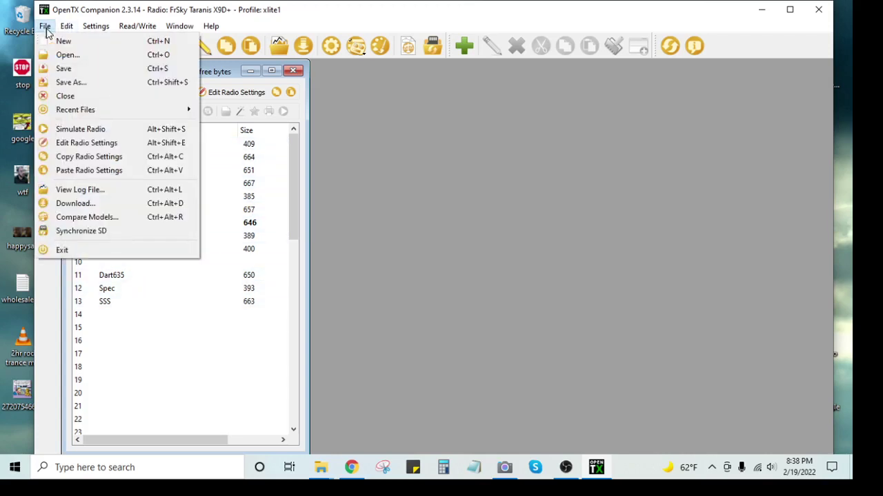
left_click(71, 82)
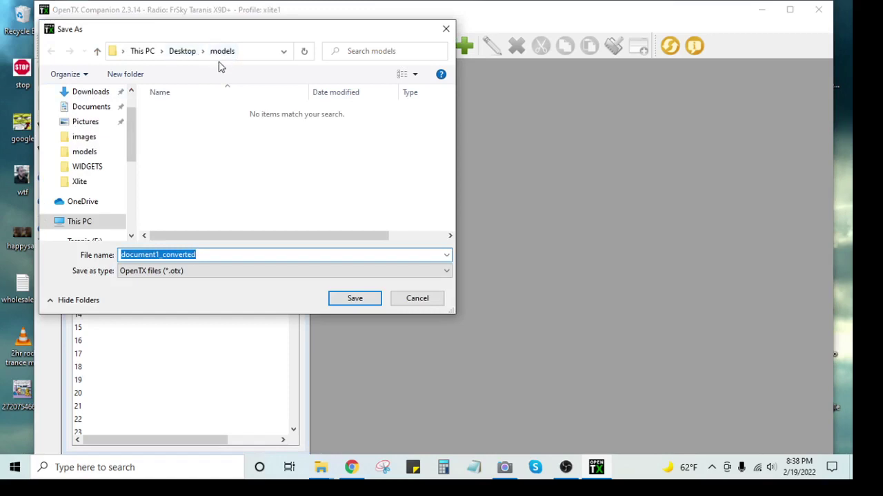
left_click(353, 301)
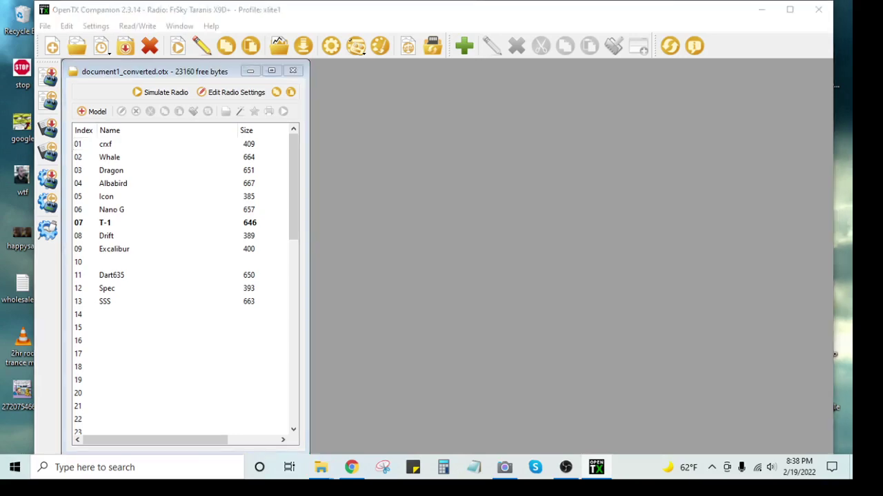
left_click_drag(394, 173, 404, 177)
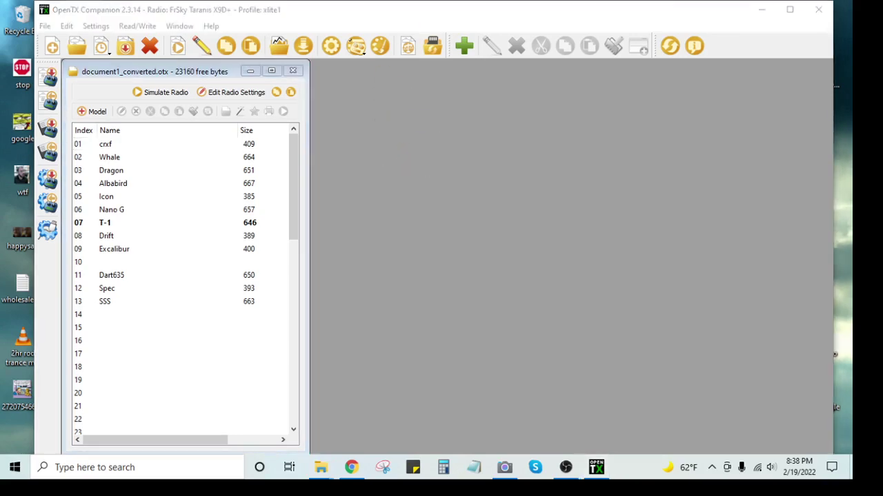
- Open the models folder on the desktop and delete all the old .bin files, keeping document1_converted, and minimize the folder window
left_click(761, 10)
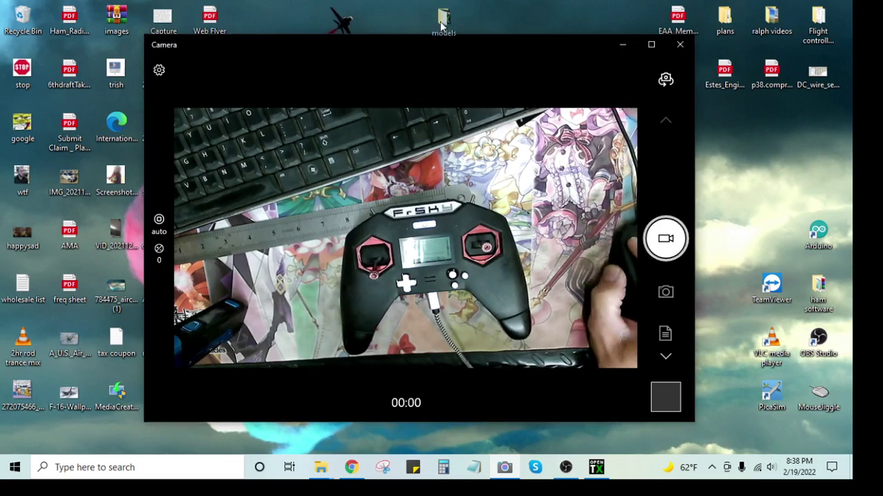
double_click(440, 17)
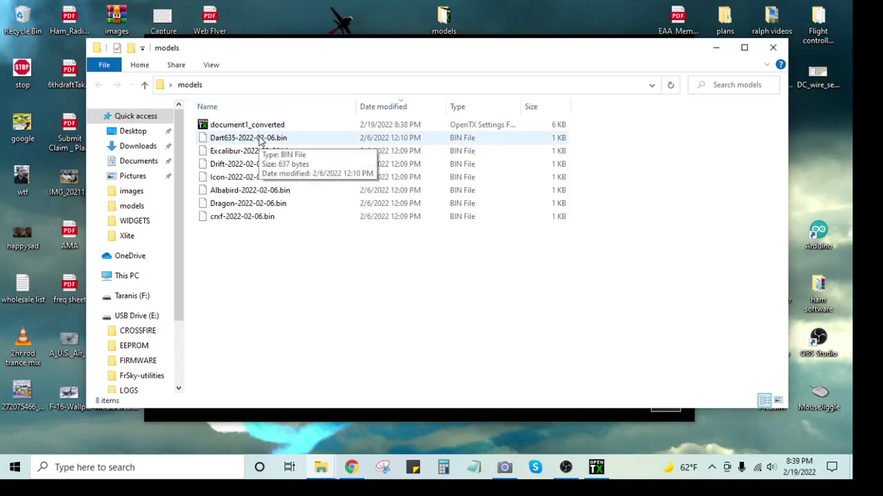
left_click(261, 141)
left_click(274, 220, "shift")
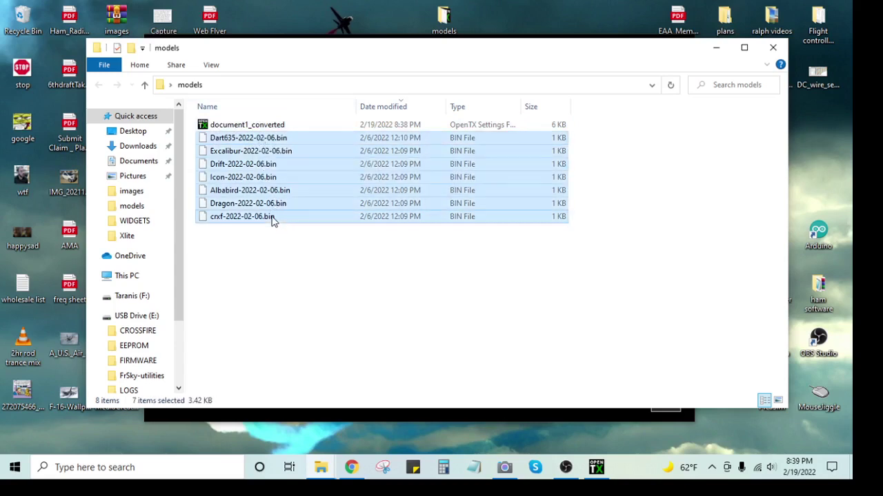
key("Delete")
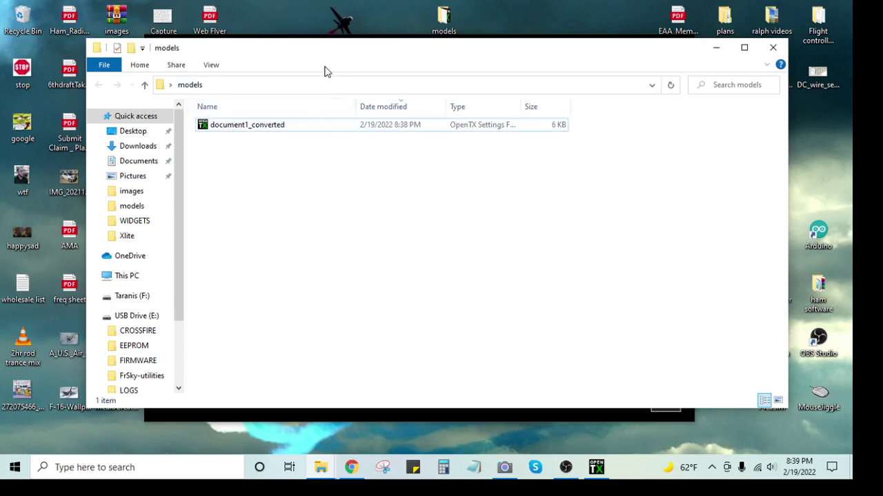
left_click(321, 467)
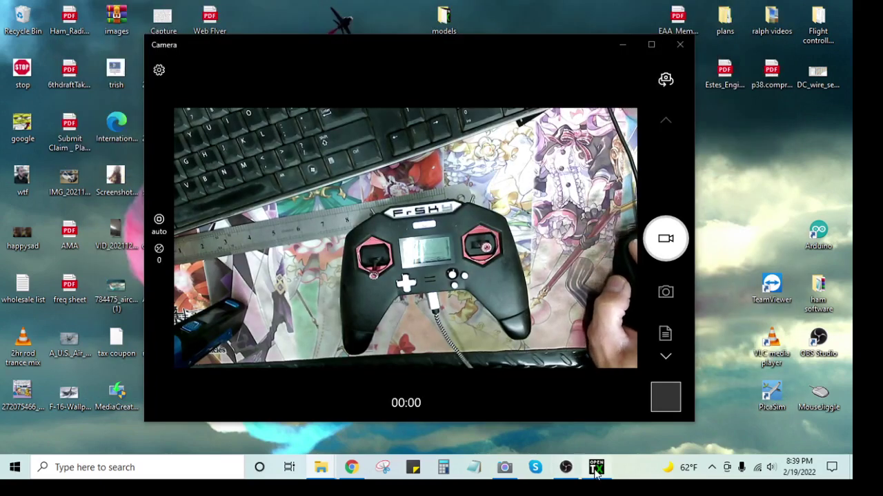
- Restore OpenTX Companion, check the desk in the Camera app and return to the converted model list
left_click(596, 467)
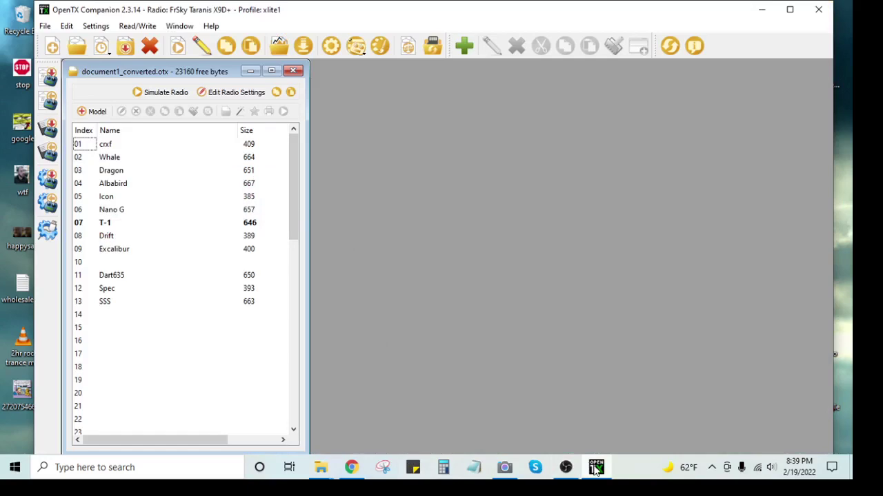
left_click(506, 466)
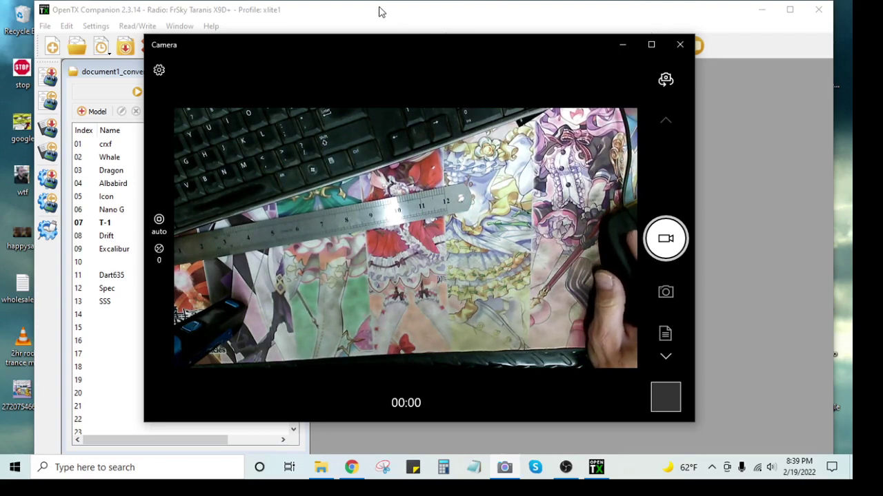
left_click(379, 11)
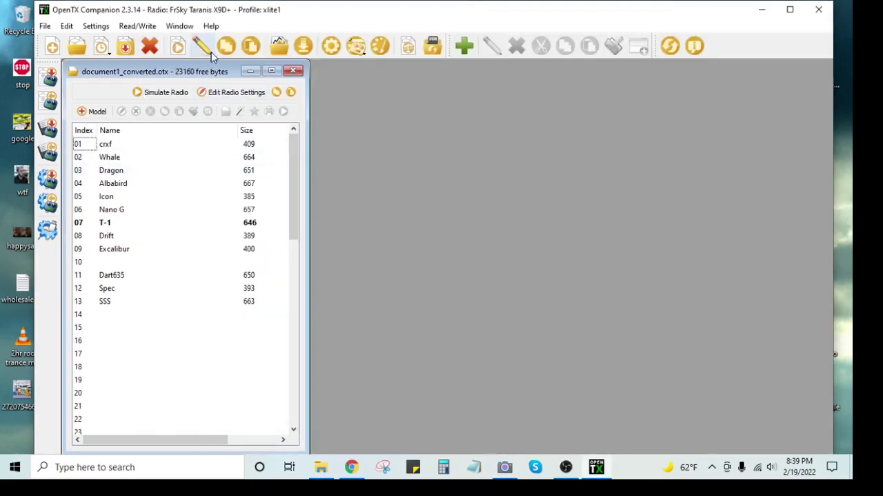
- Switch the radio profile to New Radio and apply the conversion of document1_converted.otx for the Radiomaster TX16S
left_click(102, 27)
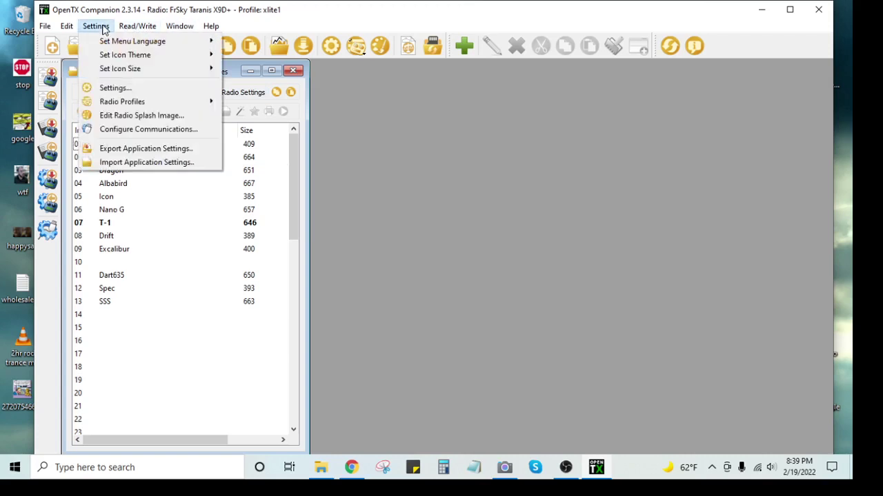
mouse_move(125, 102)
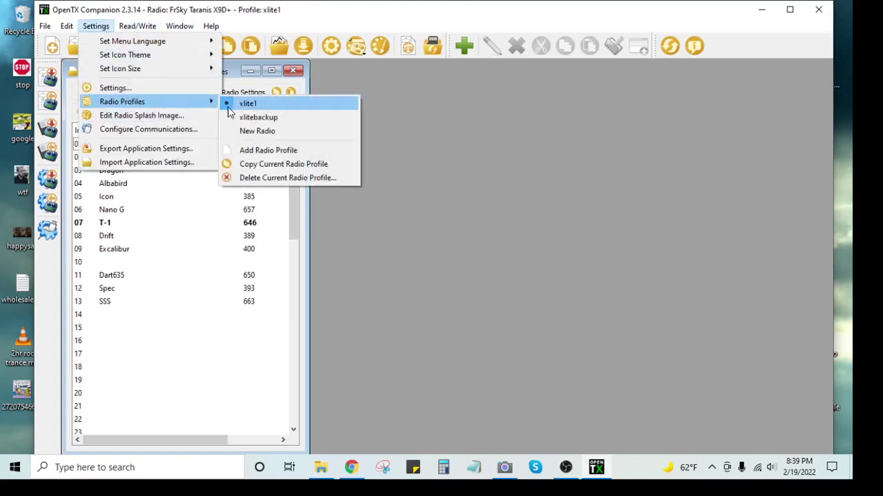
left_click(256, 131)
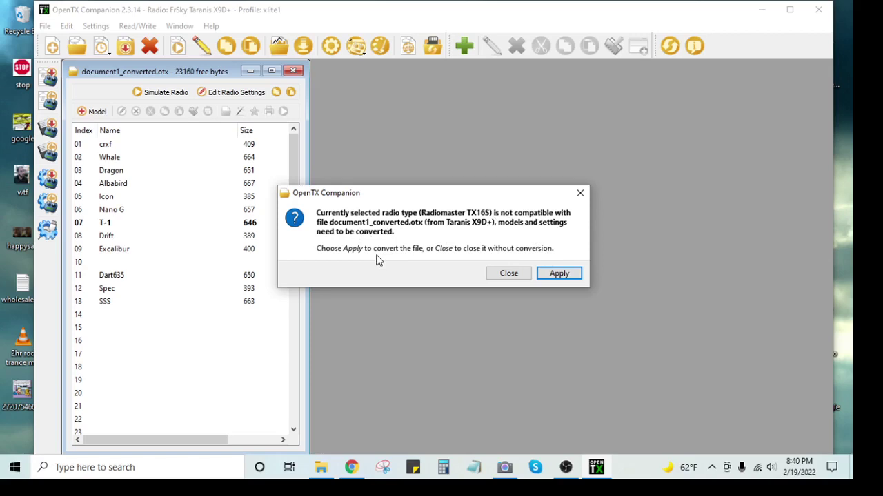
left_click(571, 273)
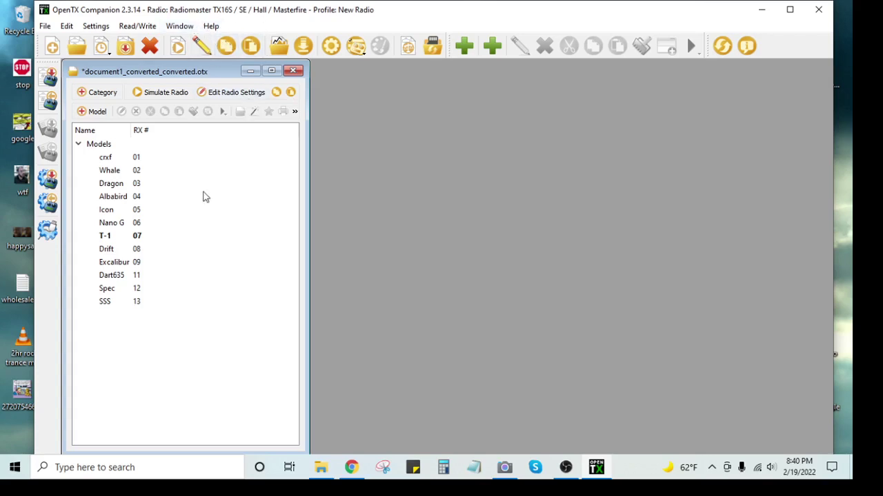
- Close the converted model list, saving it as document1_converted_converted in OTX format in the desktop's models folder
mouse_move(510, 469)
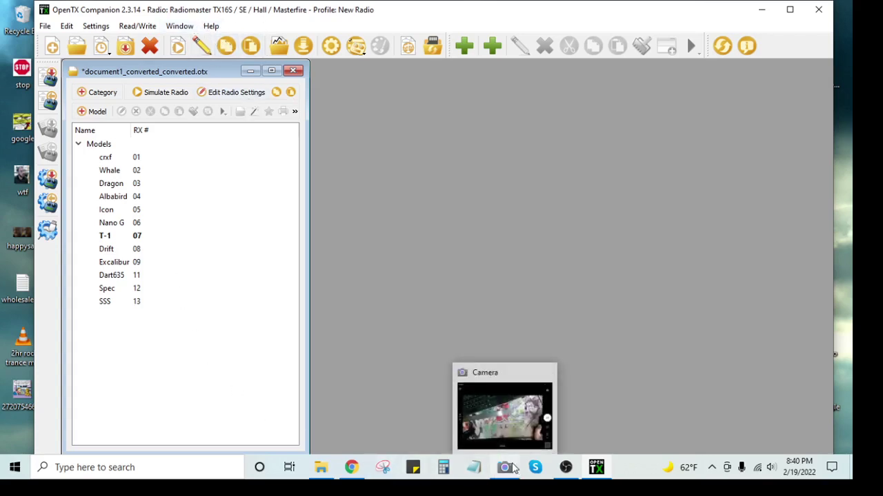
left_click(461, 372)
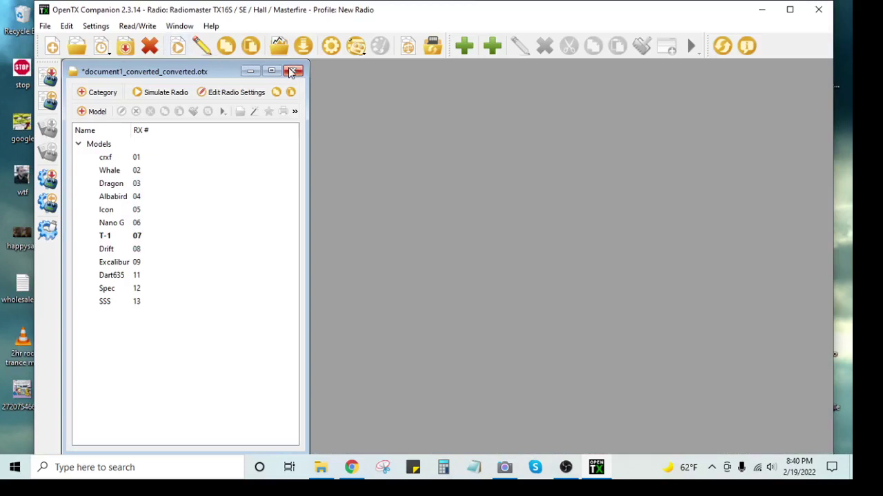
left_click(287, 70)
left_click(428, 261)
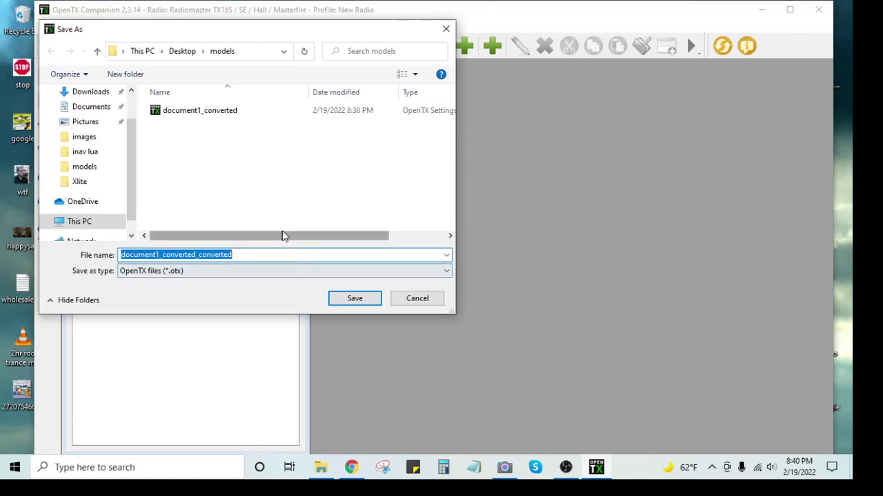
left_click(345, 300)
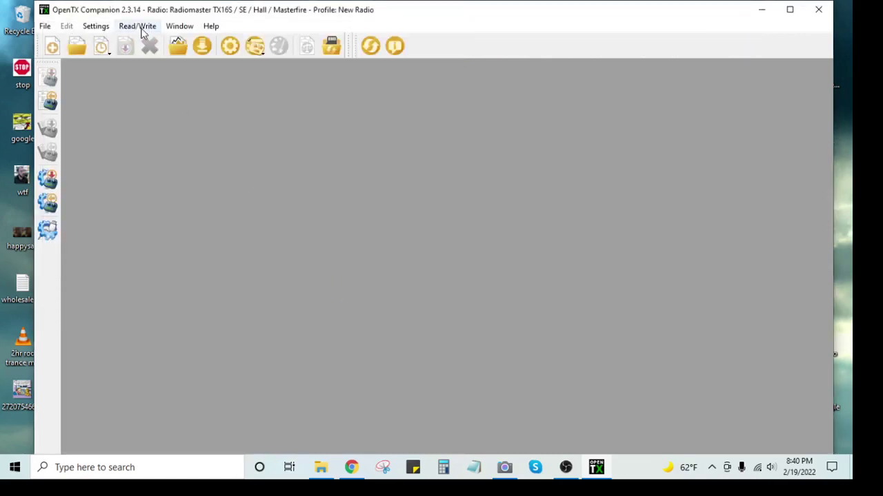
left_click(129, 29)
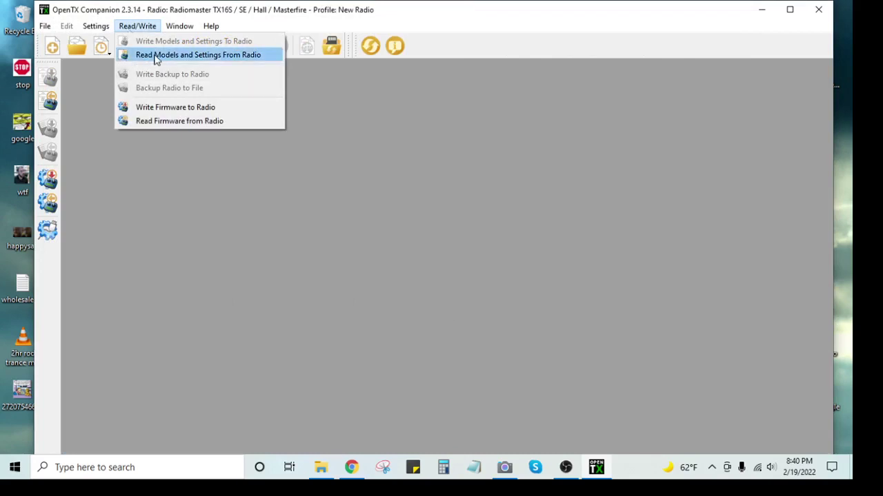
mouse_move(214, 28)
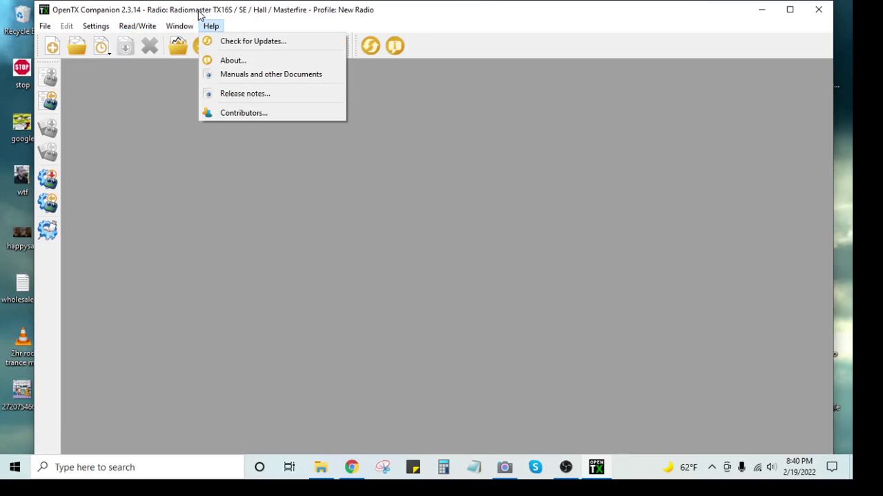
mouse_move(178, 26)
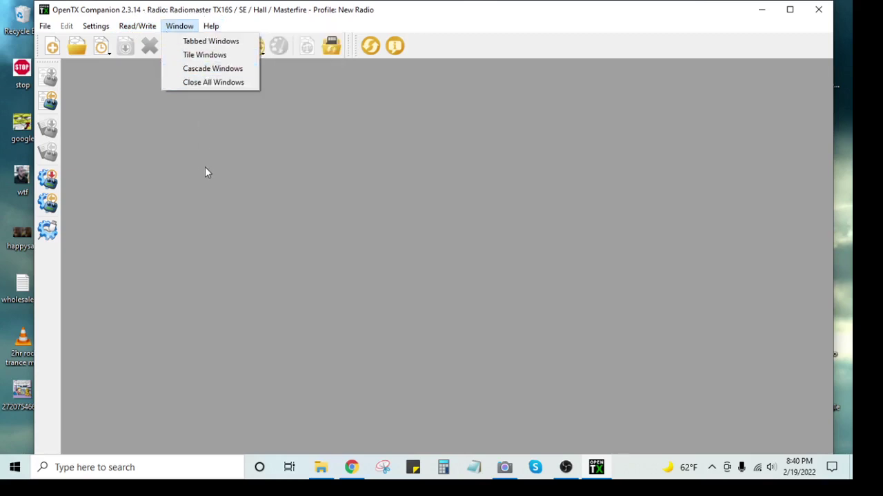
left_click(177, 122)
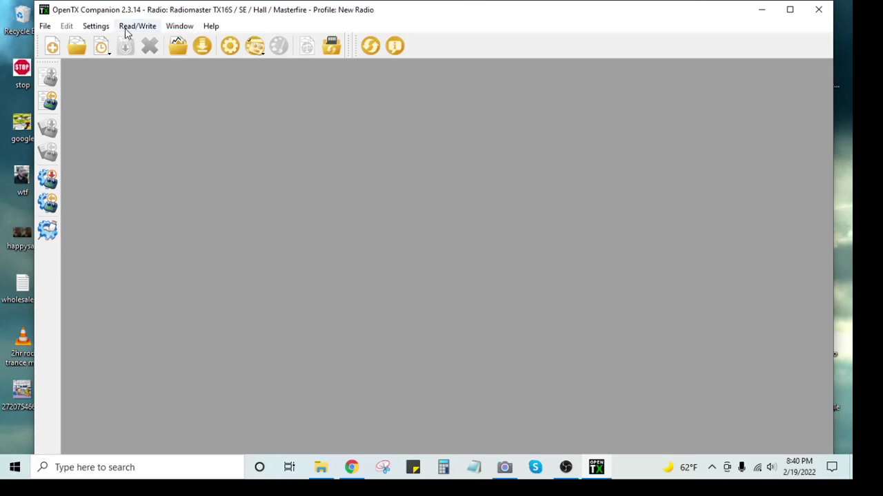
- Open document1_converted from the models folder and accept its conversion for the Radiomaster TX16S
left_click(81, 50)
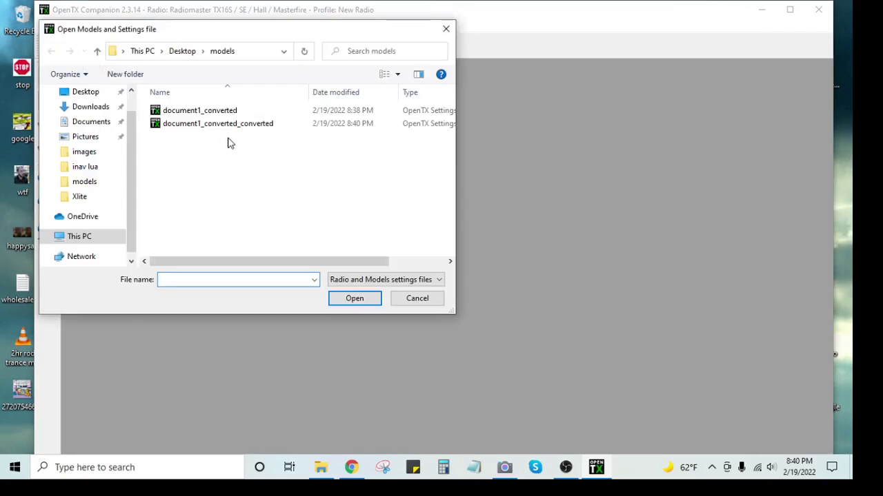
left_click(212, 114)
left_click(348, 301)
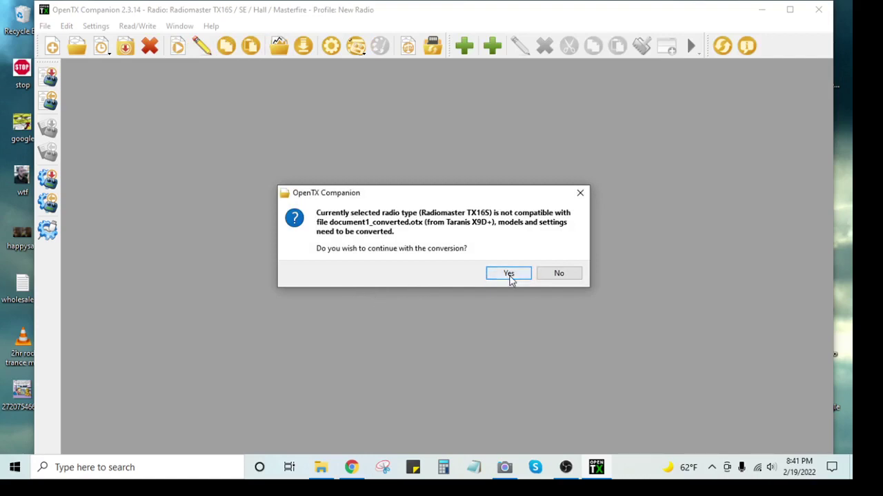
left_click(509, 274)
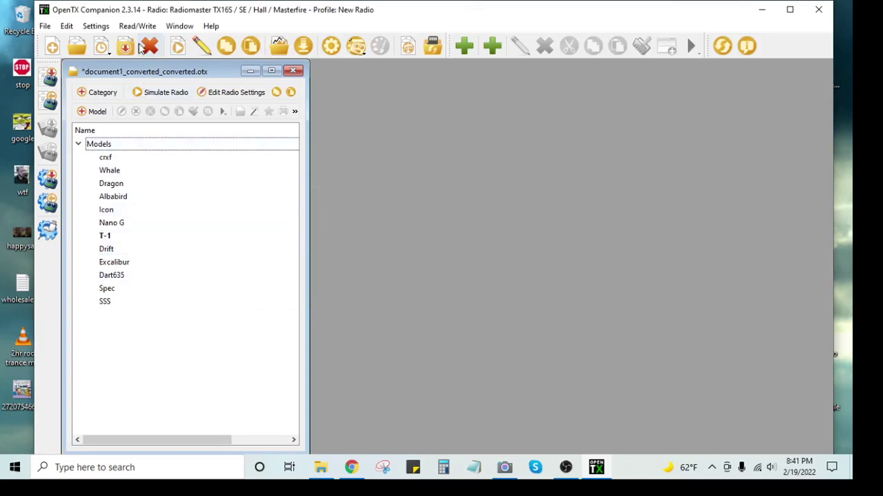
- Try to write the converted models and settings to the radio
left_click(136, 27)
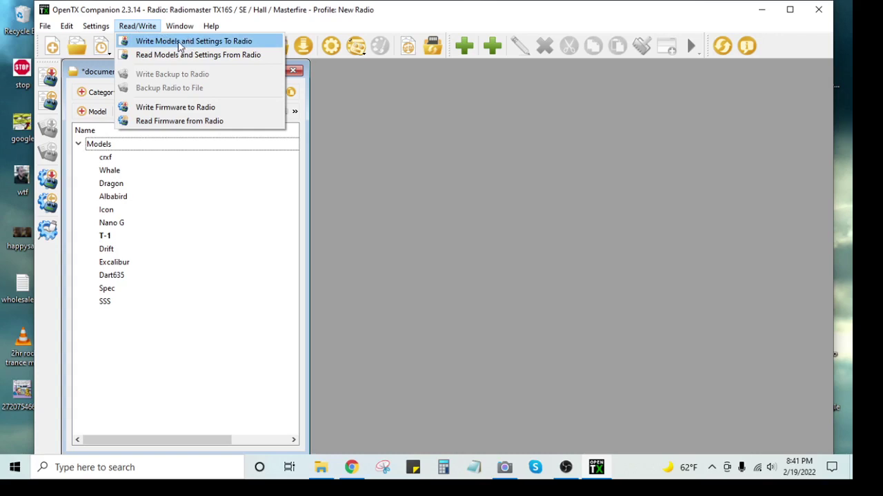
left_click(179, 42)
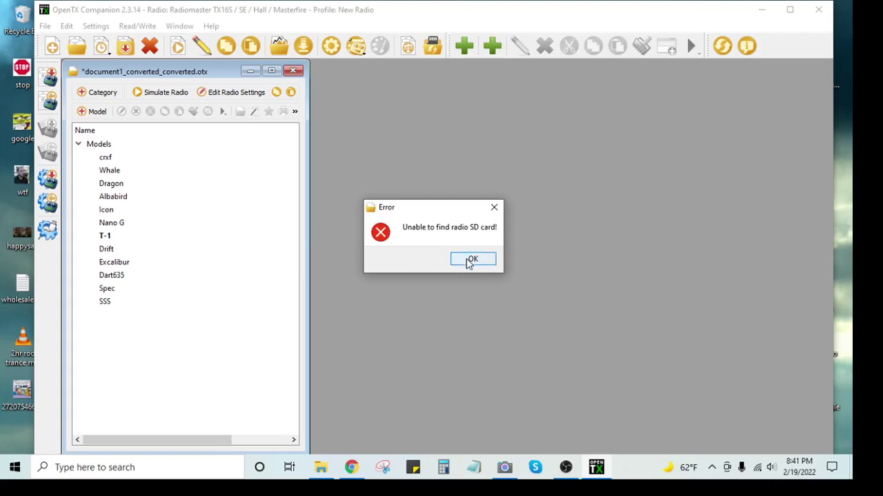
left_click(469, 262)
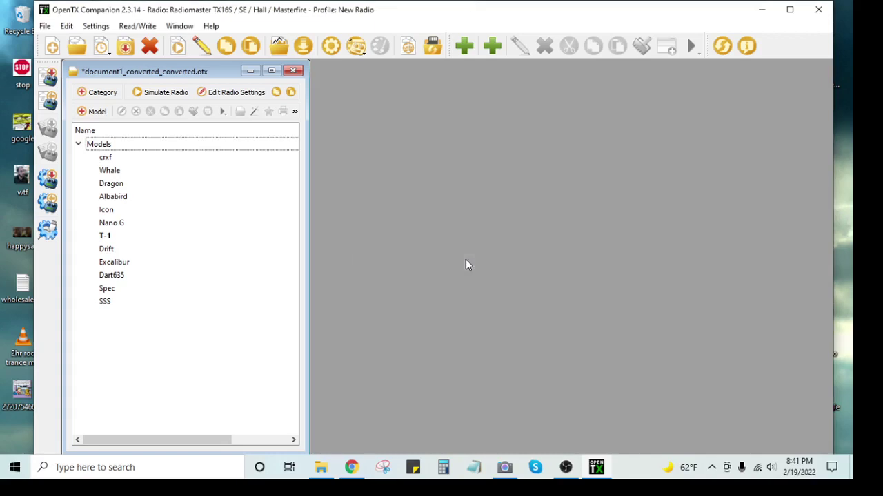